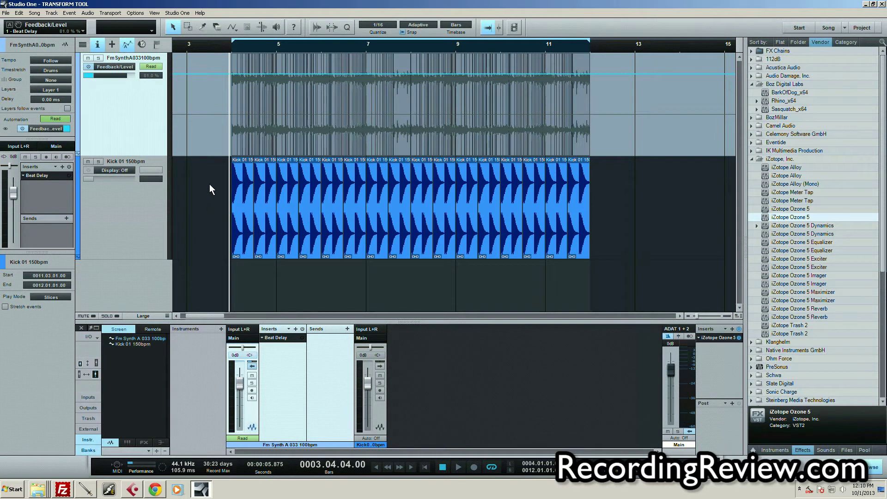
# - Set the Paint tool's automation shape to Freehand
pyautogui.click(235, 31)
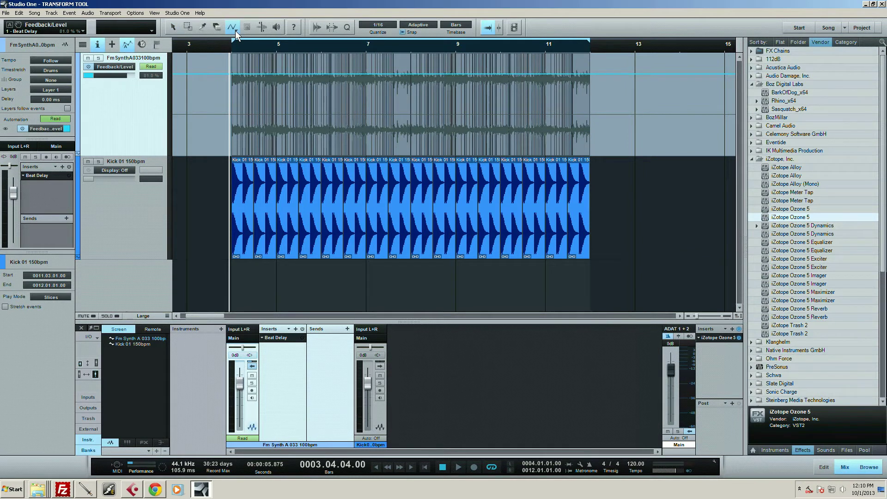
pyautogui.click(235, 30)
pyautogui.click(250, 47)
pyautogui.click(236, 32)
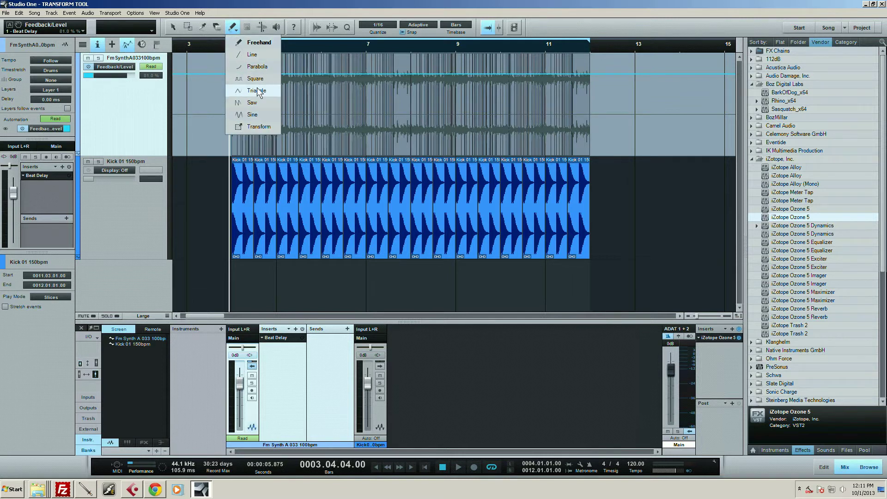
# - Switch the synth track's automation lane to Volume and sketch a test dip
pyautogui.click(235, 31)
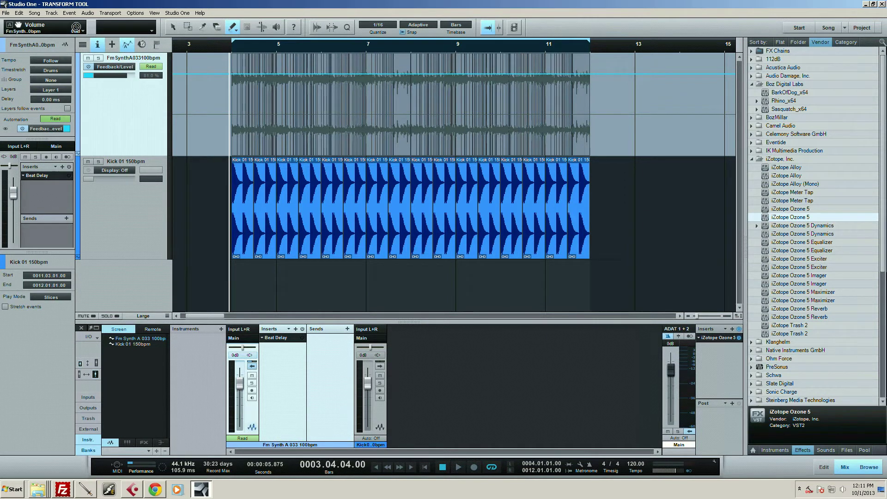
pyautogui.moveTo(9, 25); pyautogui.dragTo(325, 87)
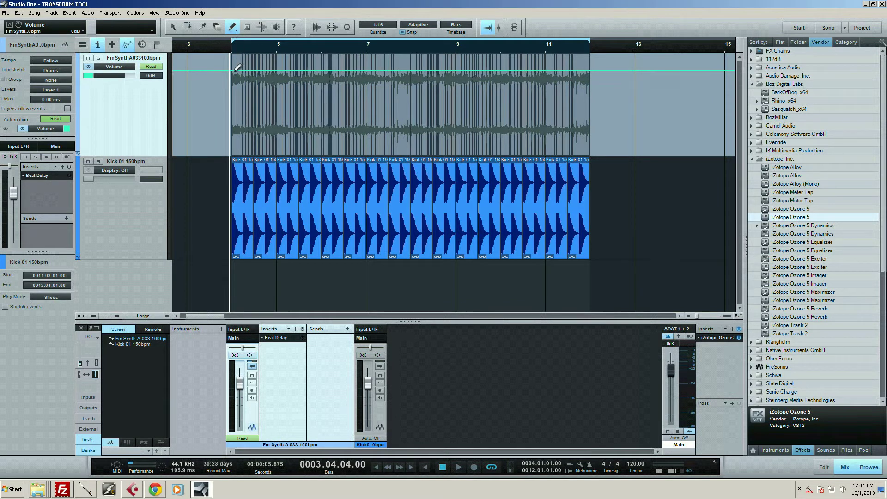
pyautogui.moveTo(237, 67)
pyautogui.mouseDown()
pyautogui.moveTo(420, 65)
pyautogui.moveTo(322, 69)
pyautogui.mouseUp()
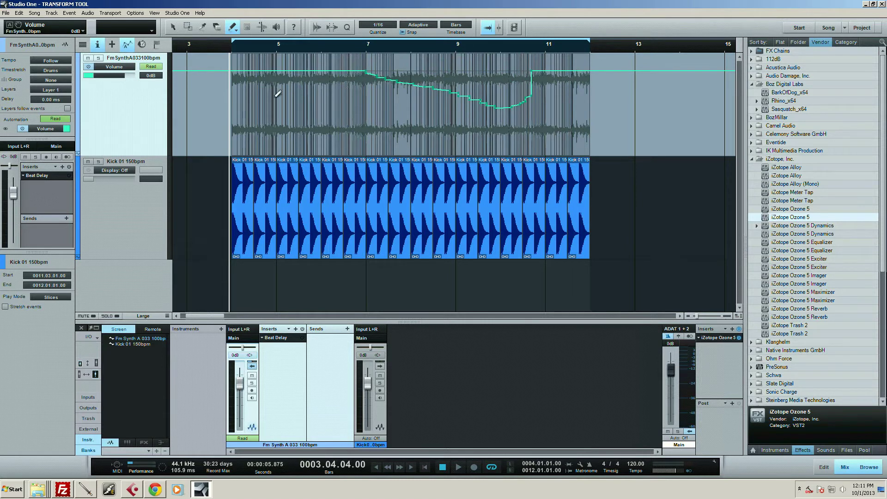
# - Select the sketched volume points with the Arrow tool and delete them
pyautogui.press('1')
pyautogui.moveTo(233, 62); pyautogui.dragTo(566, 127)
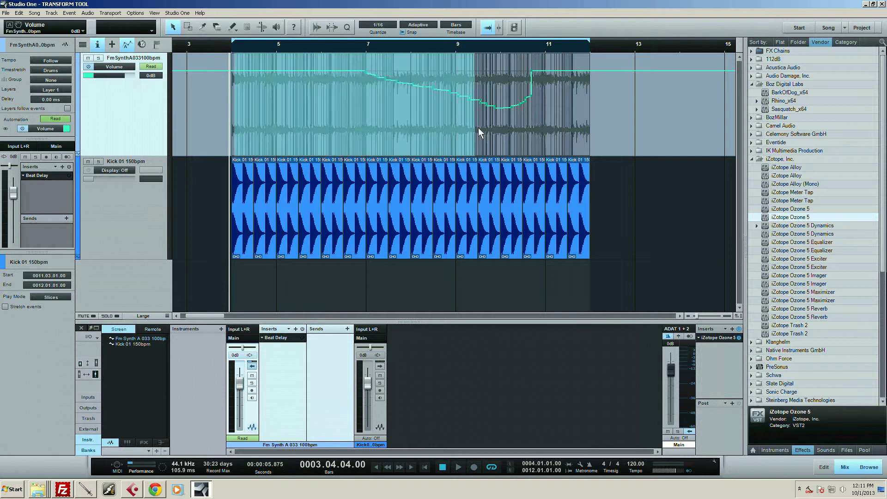
pyautogui.press('Delete')
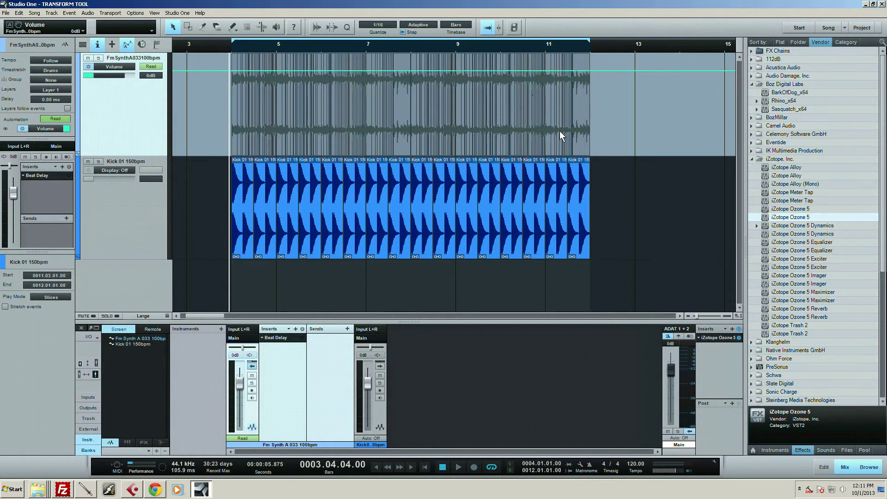
# - Choose the Square shape and paint a square-wave volume envelope across the synth clip
pyautogui.click(236, 29)
pyautogui.click(237, 29)
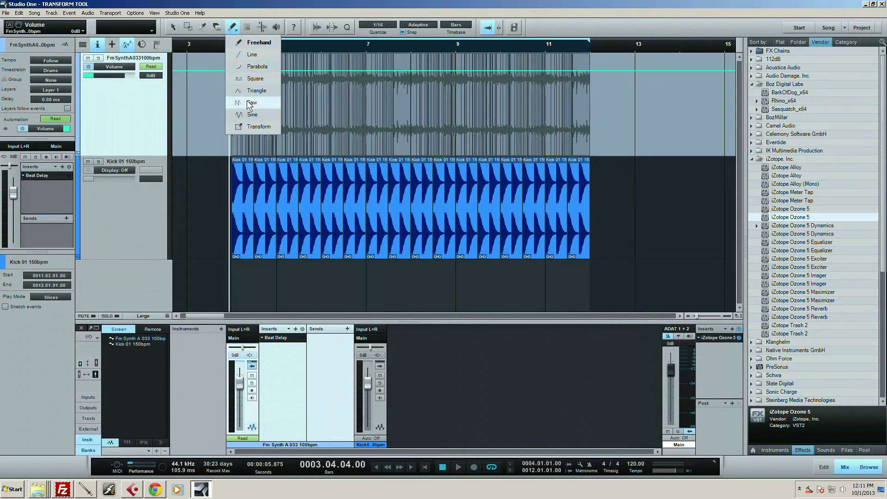
pyautogui.click(253, 79)
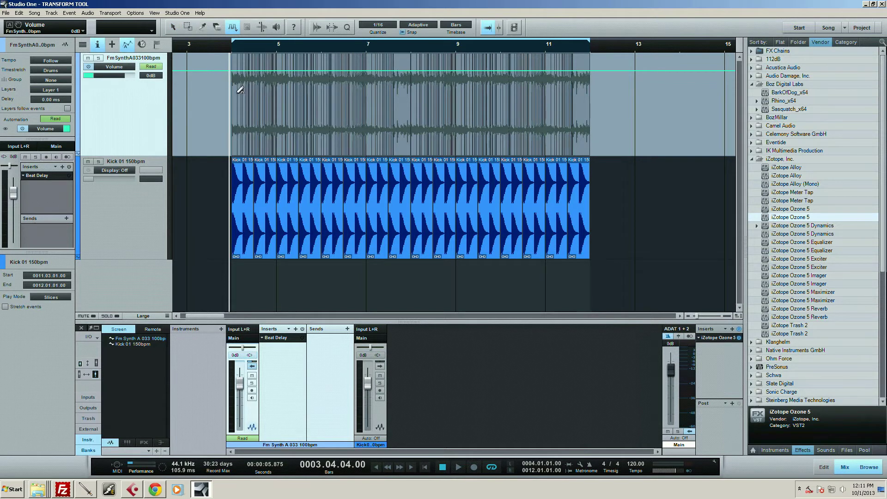
pyautogui.moveTo(234, 94)
pyautogui.mouseDown()
pyautogui.moveTo(475, 72)
pyautogui.moveTo(594, 77)
pyautogui.mouseUp()
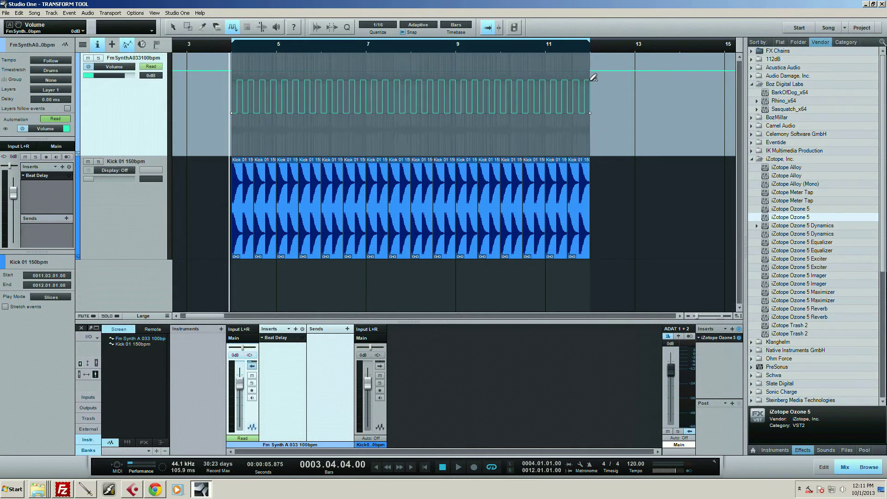
# - Solo FmSynth and play the square-wave envelope from bar 4, then stop
pyautogui.click(98, 58)
pyautogui.click(231, 45)
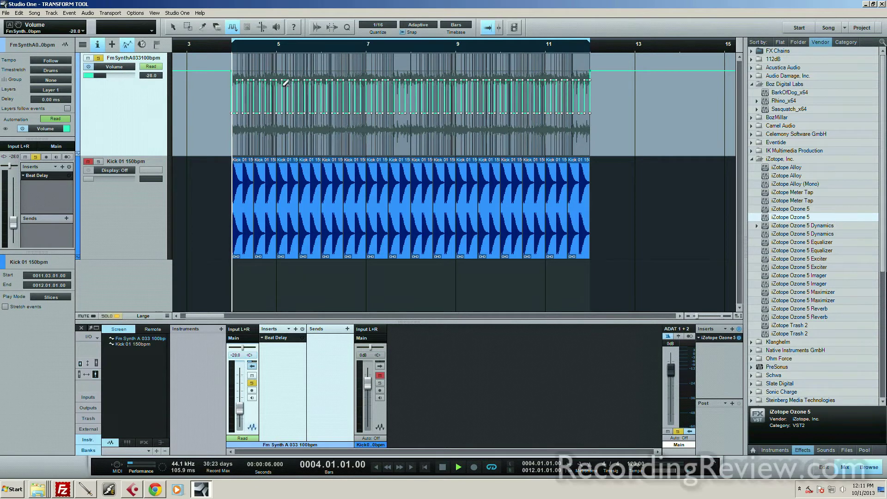
pyautogui.press('space')
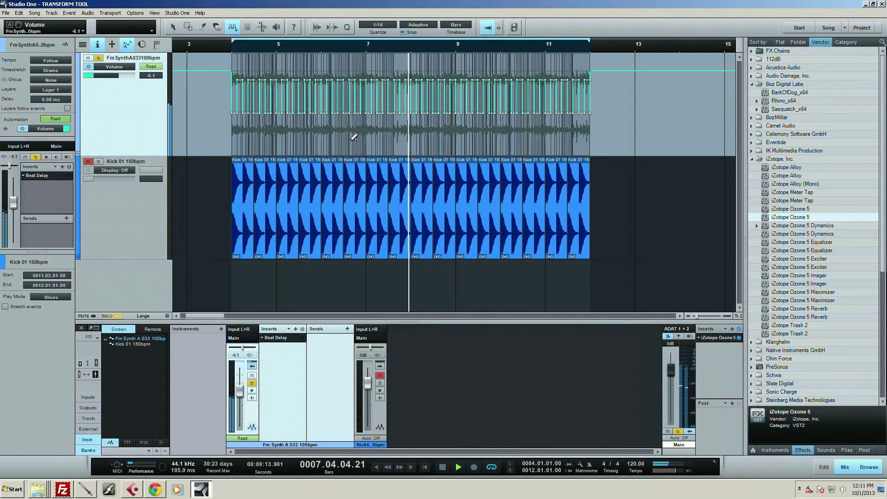
pyautogui.press('space')
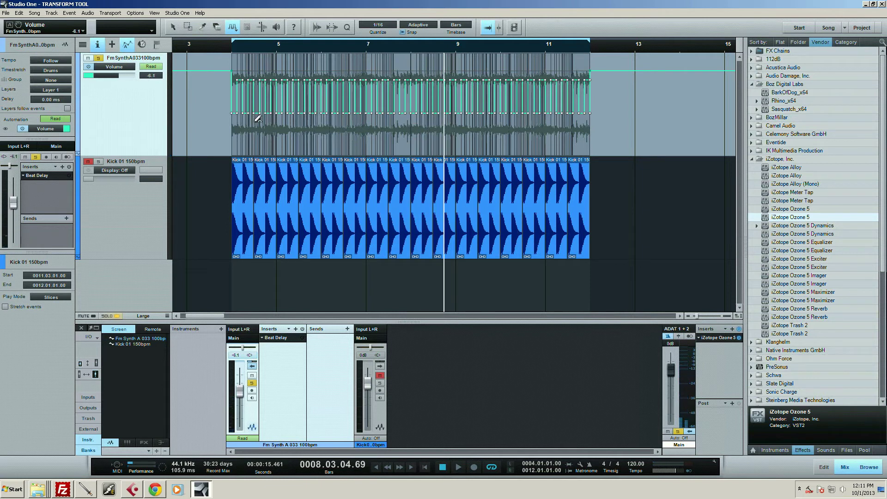
# - Select the range holding the square-wave automation with the Arrow tool
pyautogui.press('1')
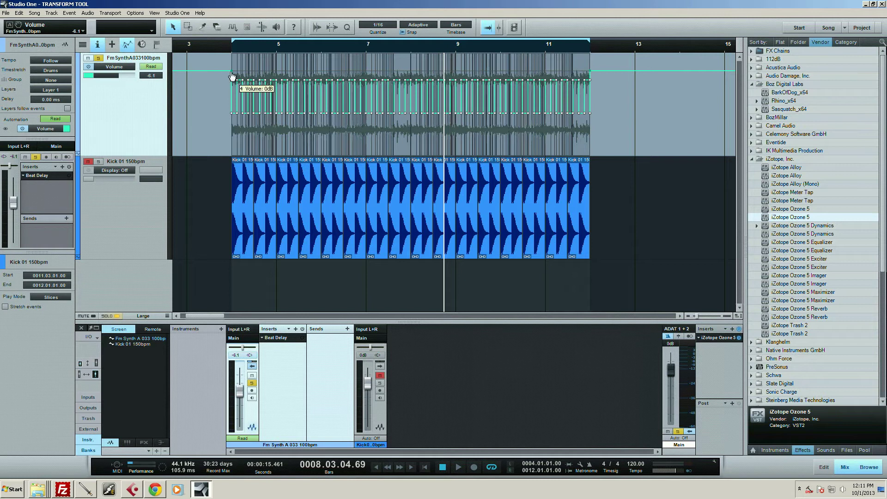
pyautogui.click(234, 30)
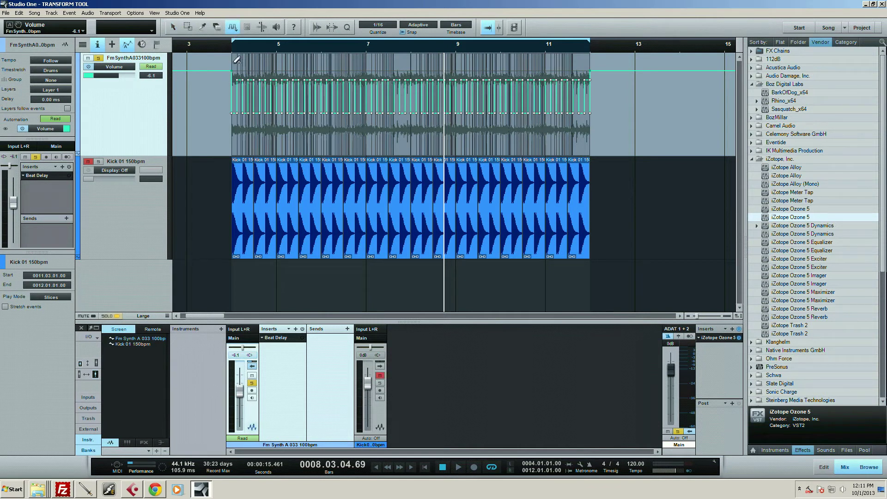
pyautogui.press('1')
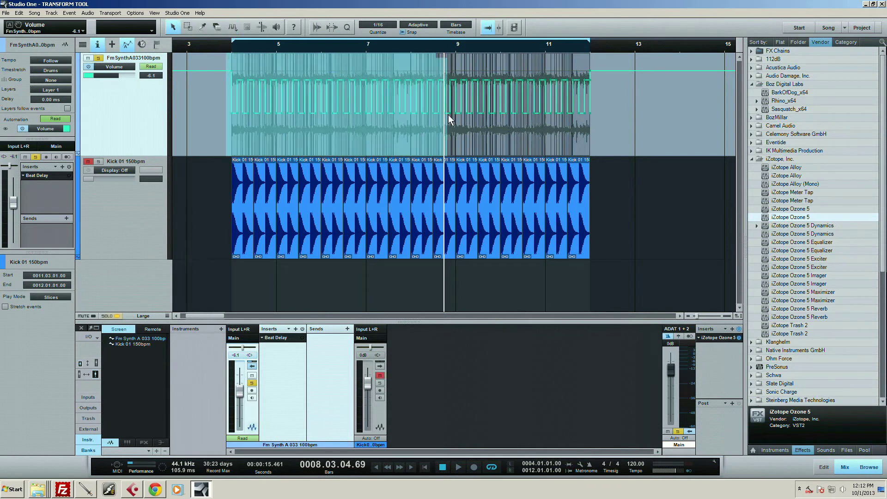
pyautogui.moveTo(227, 66); pyautogui.dragTo(591, 110)
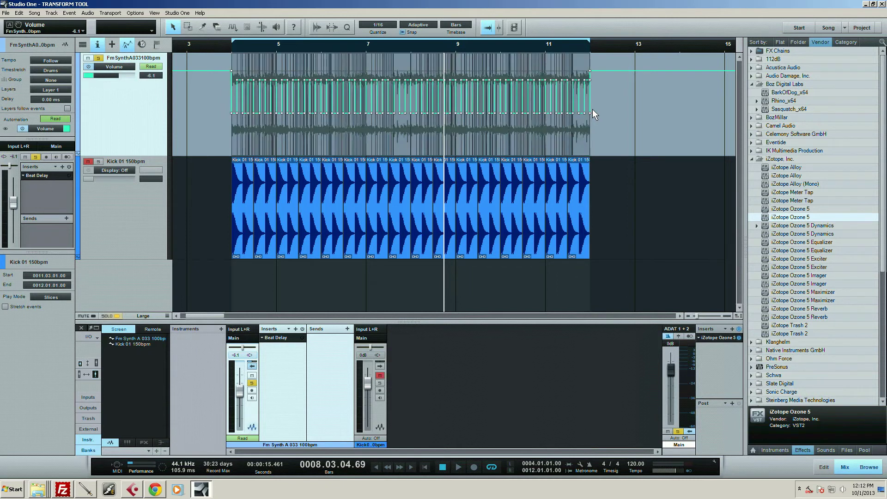
# - Paint a triangle-wave volume envelope across the synth clip and play from bar 4
pyautogui.click(233, 29)
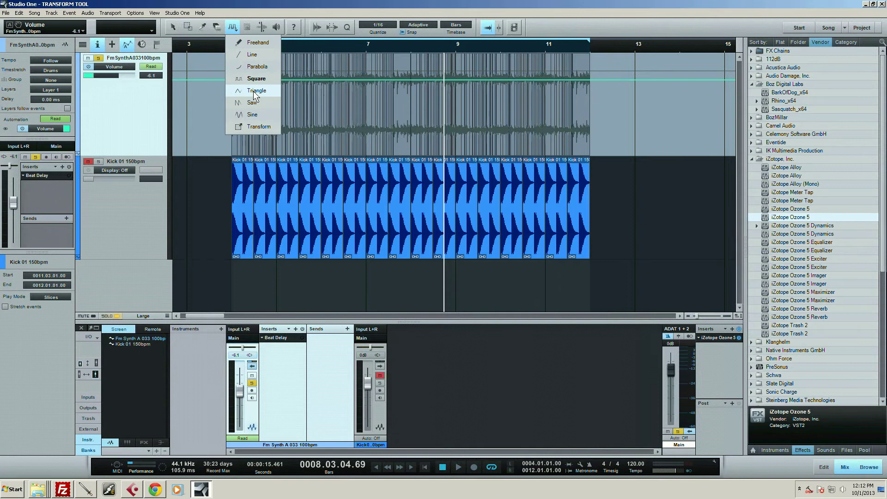
pyautogui.click(254, 92)
pyautogui.moveTo(234, 90); pyautogui.dragTo(593, 70)
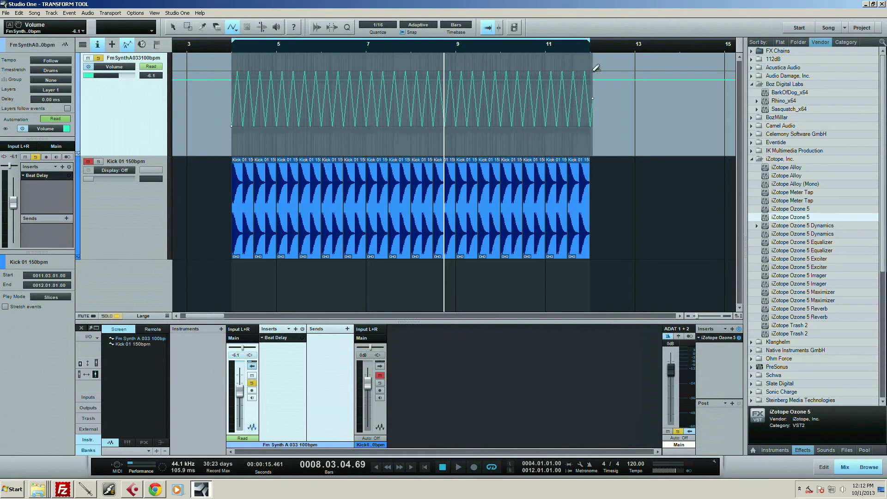
pyautogui.click(229, 47)
pyautogui.press('space')
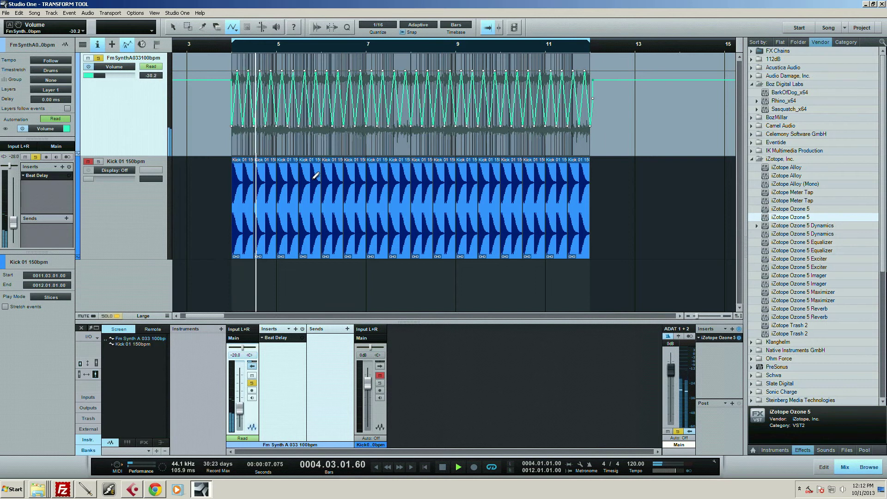